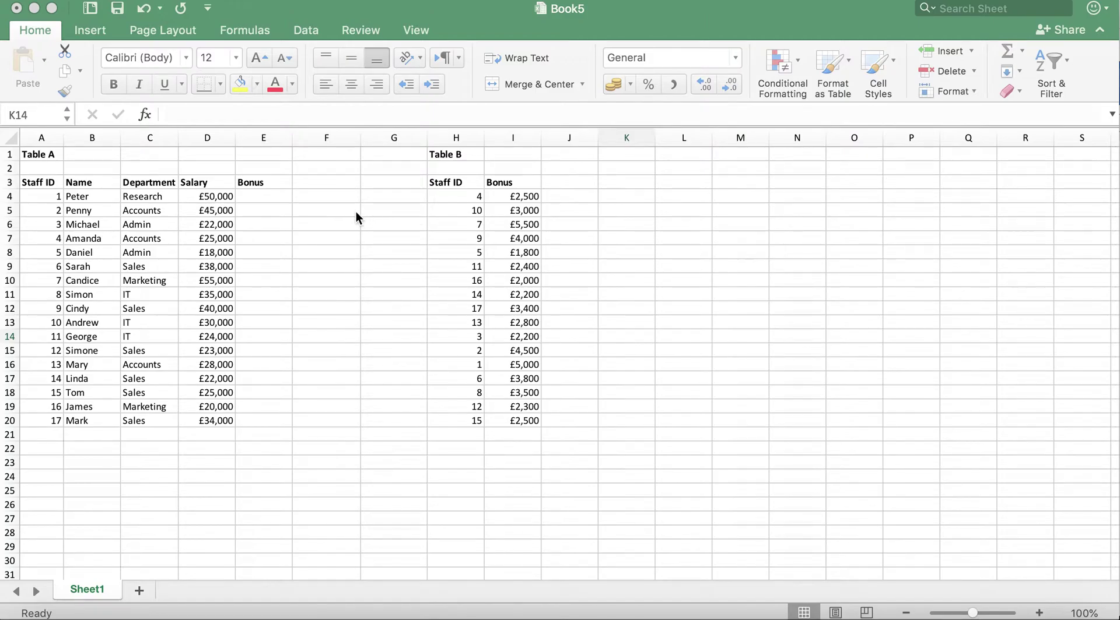
# - Start a VLOOKUP formula in E4 with A4 as the lookup value and H3:I20 as the table array
pyautogui.click(258, 193)
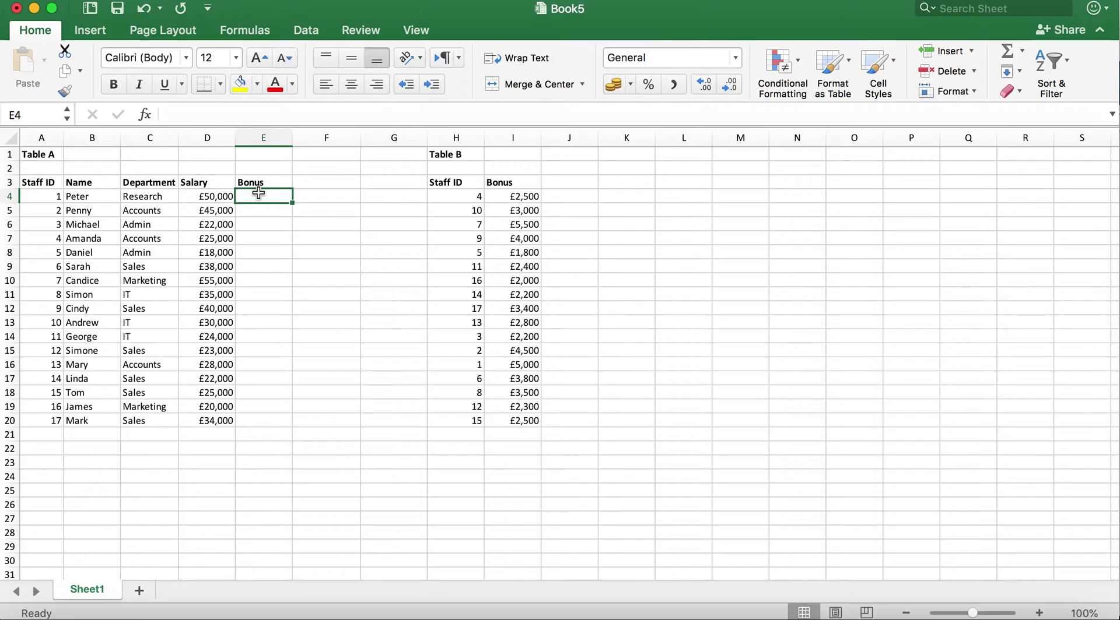
pyautogui.write('=vl')
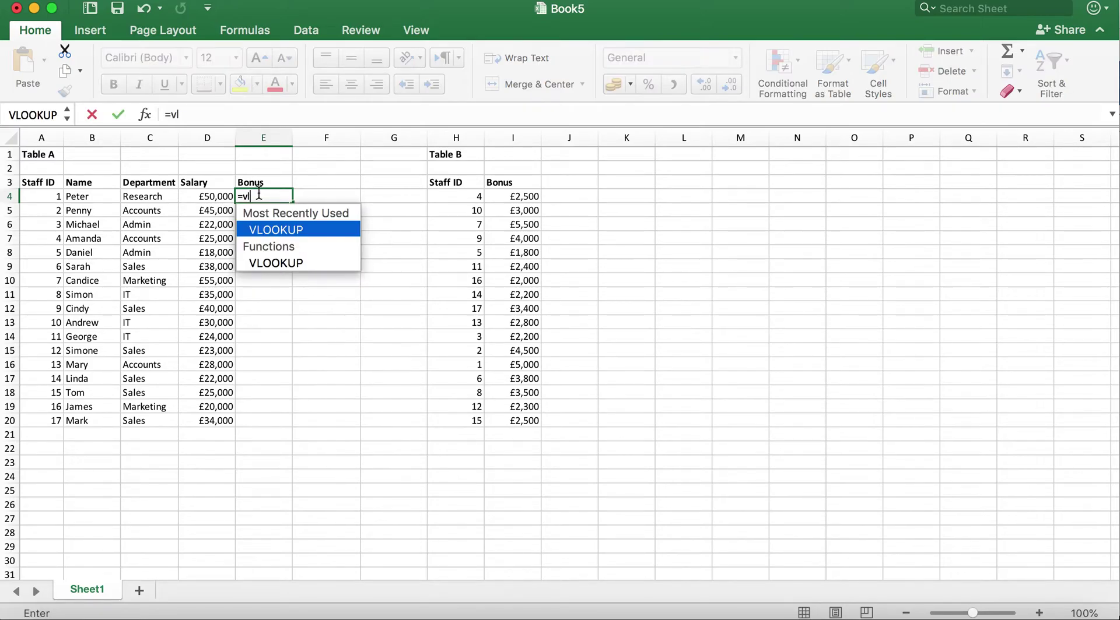
pyautogui.write('ookup(')
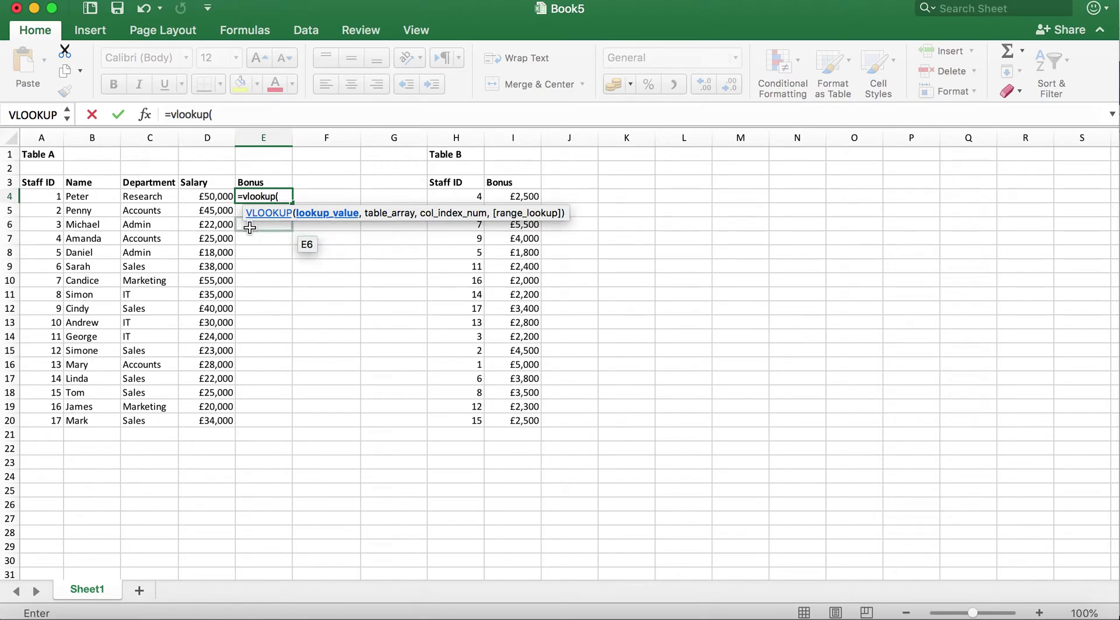
pyautogui.click(54, 200)
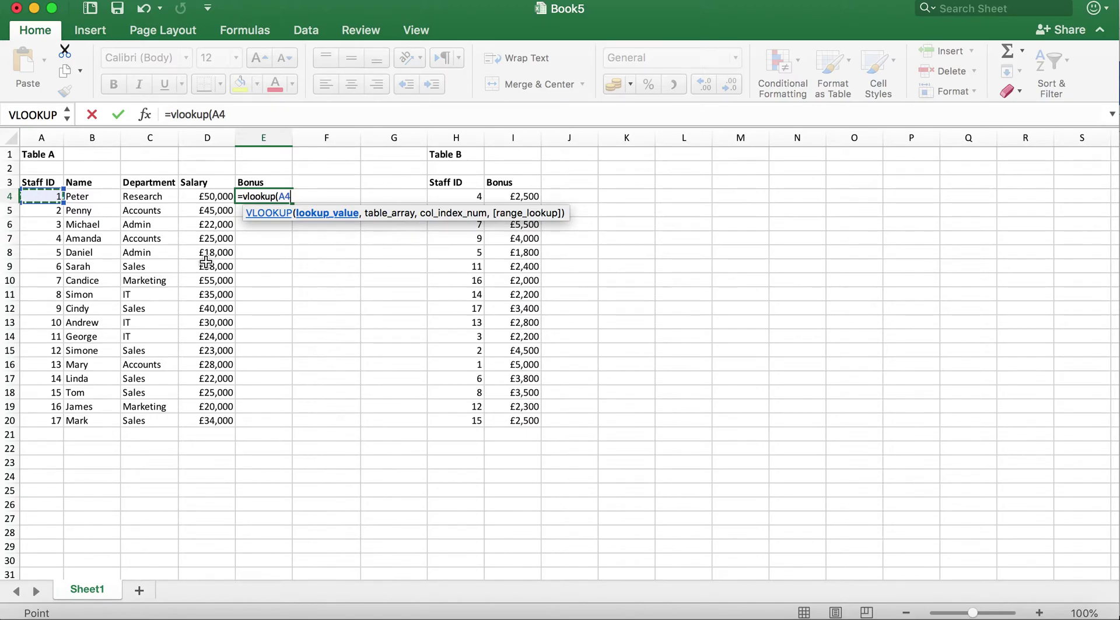
pyautogui.write(',')
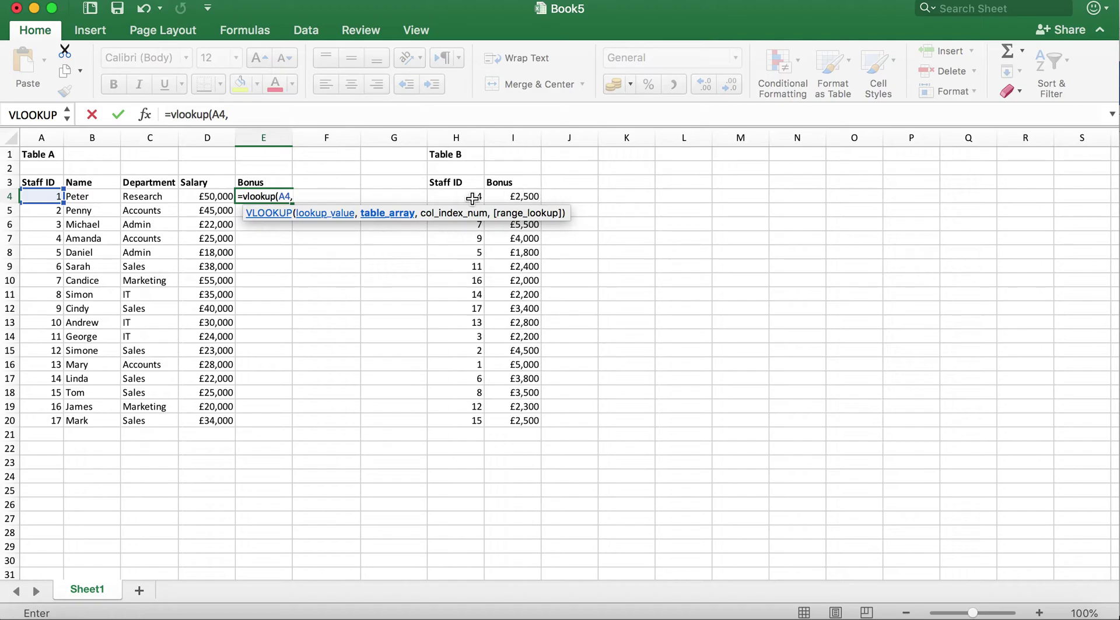
pyautogui.moveTo(453, 183); pyautogui.dragTo(519, 427)
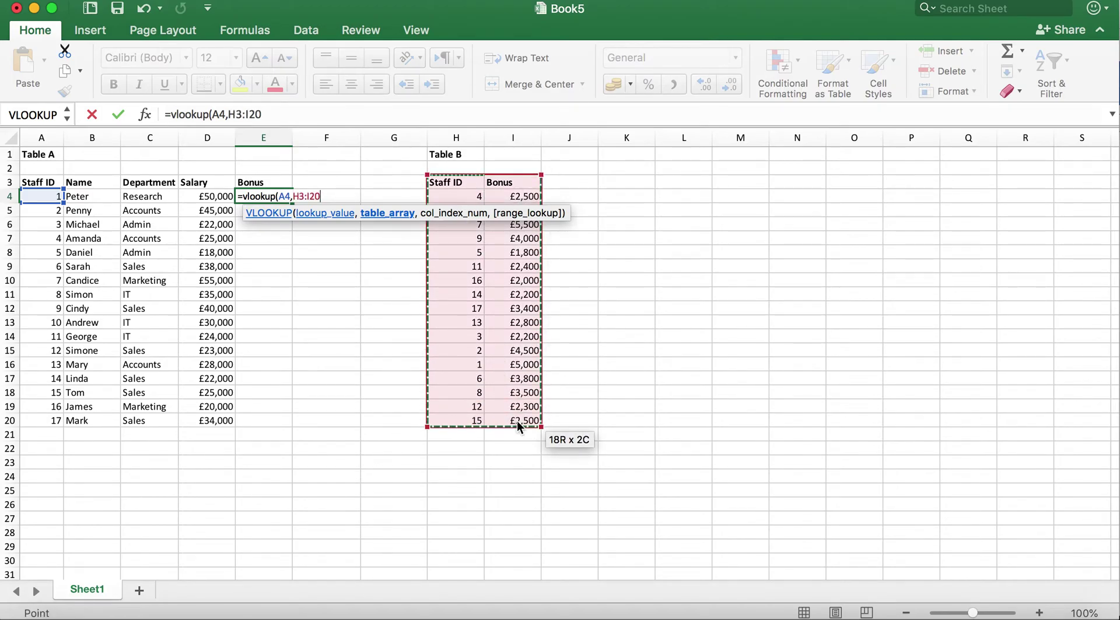
pyautogui.write(',')
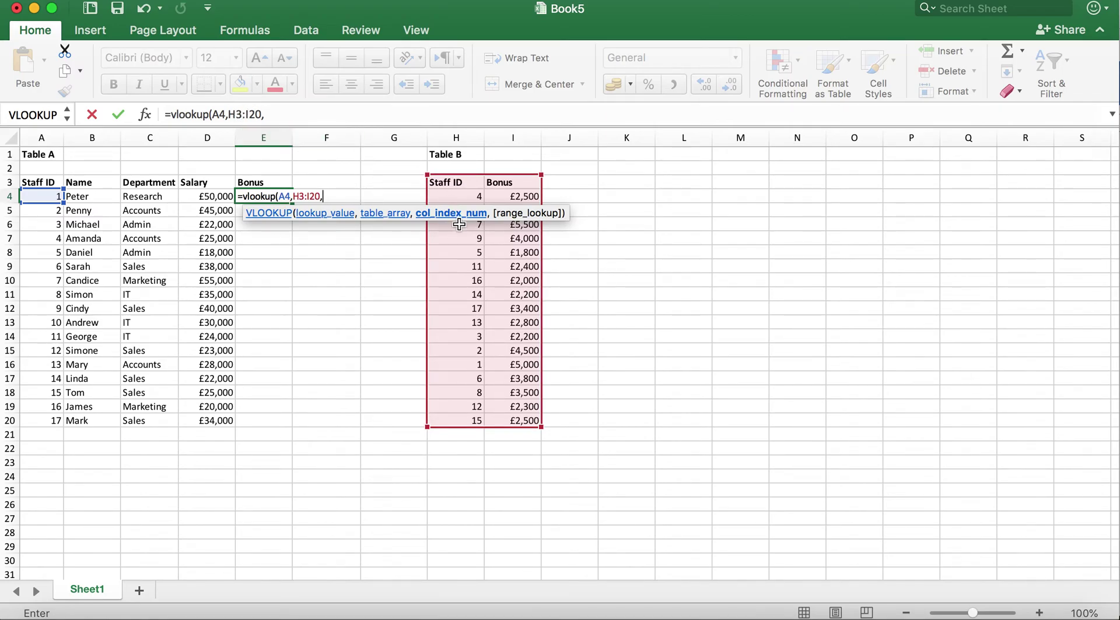
# - Make the table array reference in the E4 formula absolute as $H$3:$I$20
pyautogui.click(231, 114)
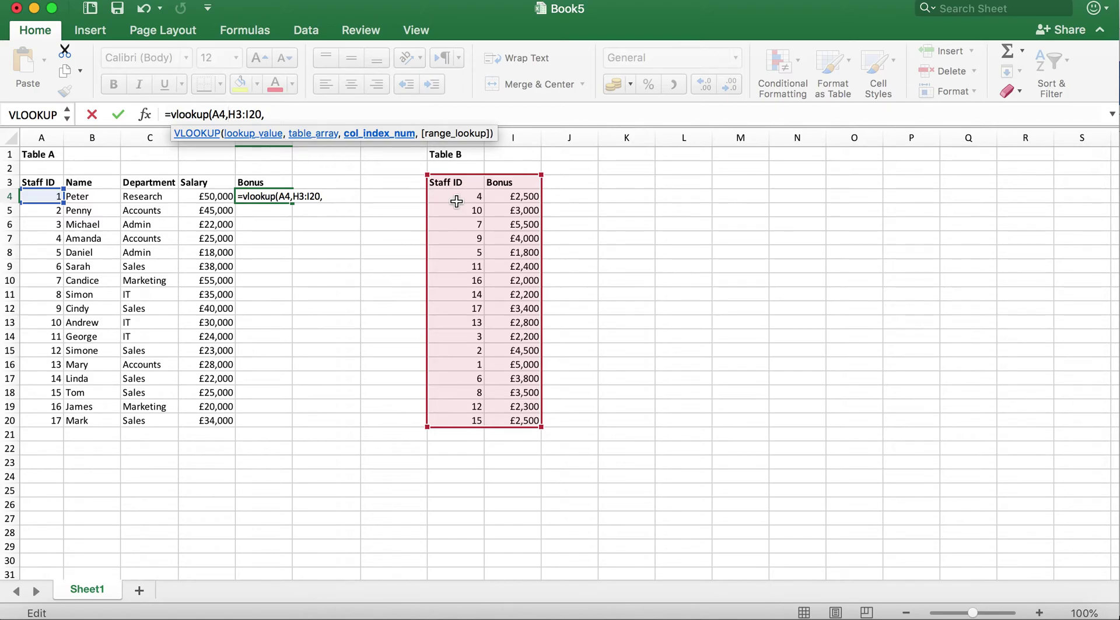
pyautogui.write('$H$3:')
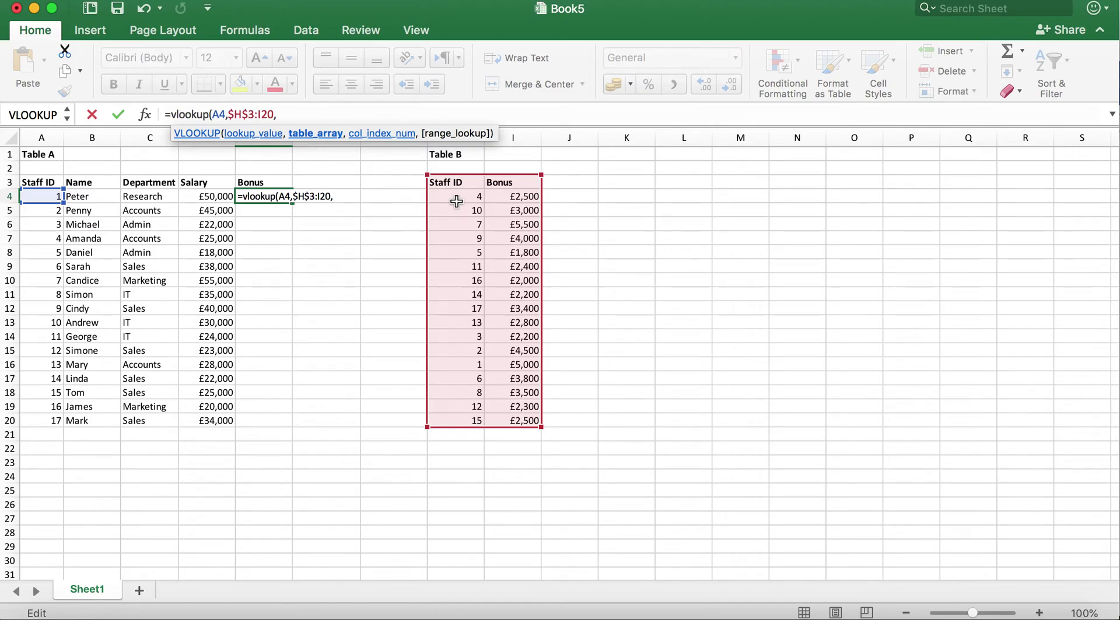
pyautogui.write('$')
pyautogui.press('Right')
pyautogui.write('$')
# - Complete the E4 VLOOKUP formula with column index 2 and range lookup false, and enter it
pyautogui.click(371, 110)
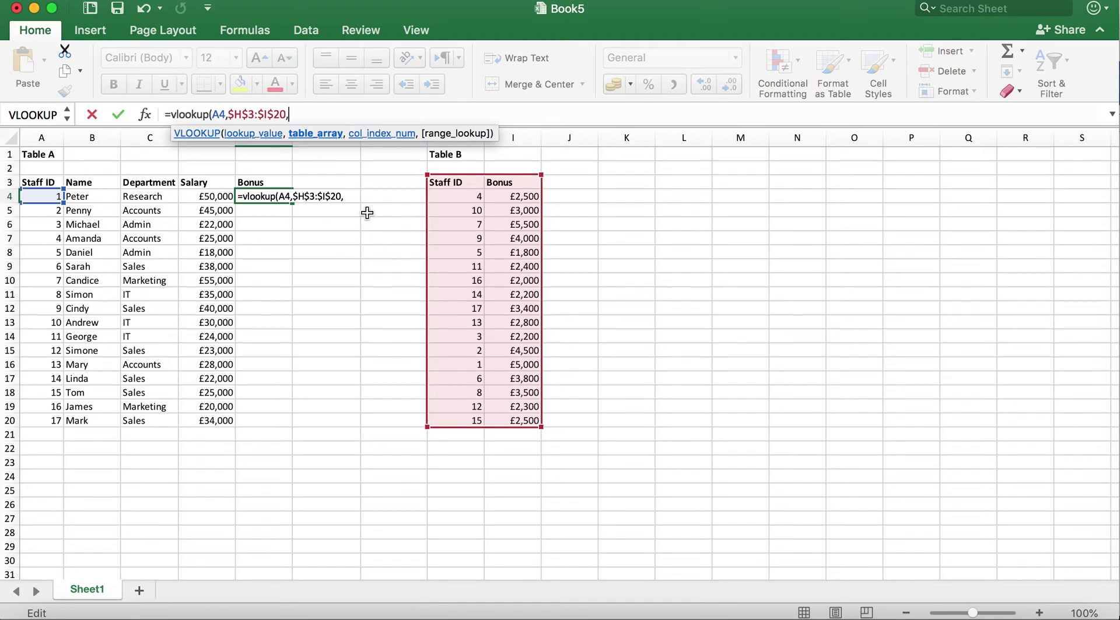
pyautogui.click(352, 195)
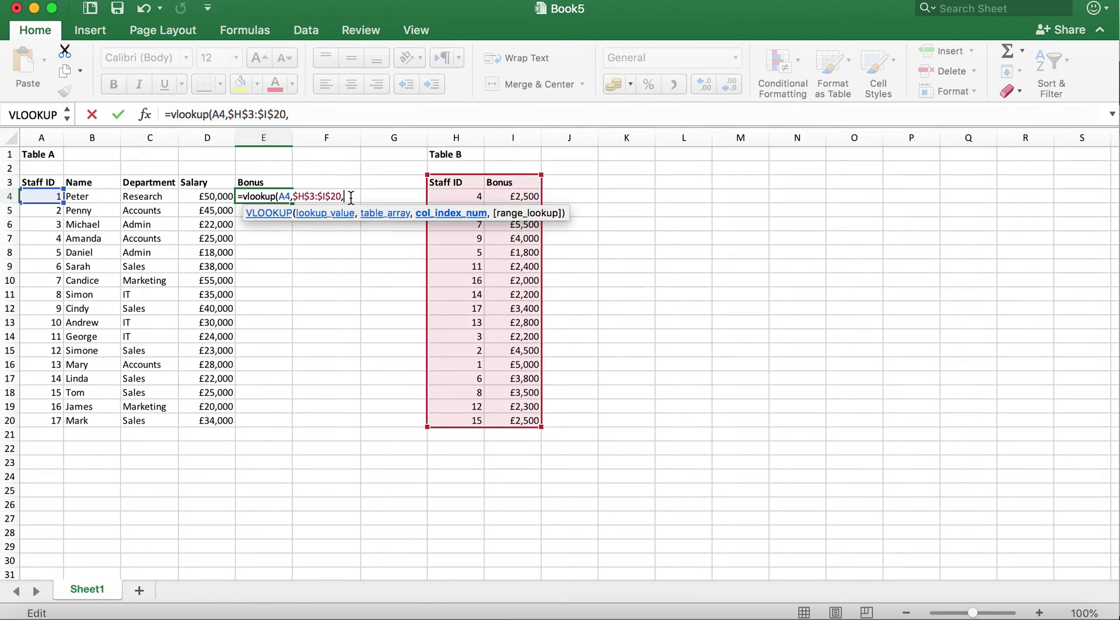
pyautogui.click(314, 116)
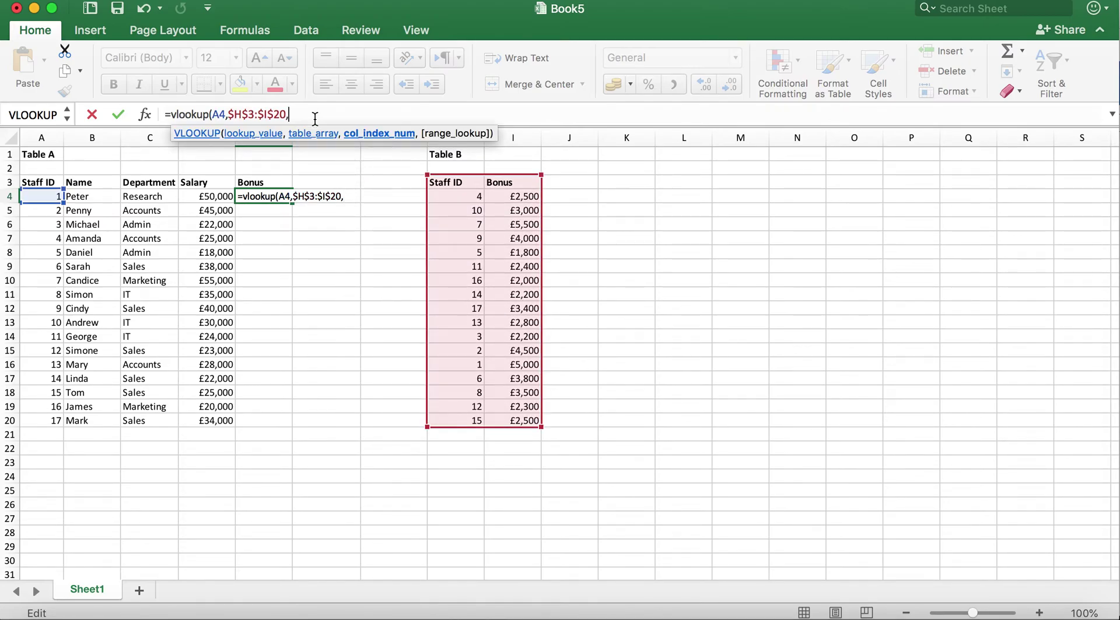
pyautogui.write('2')
pyautogui.write(',')
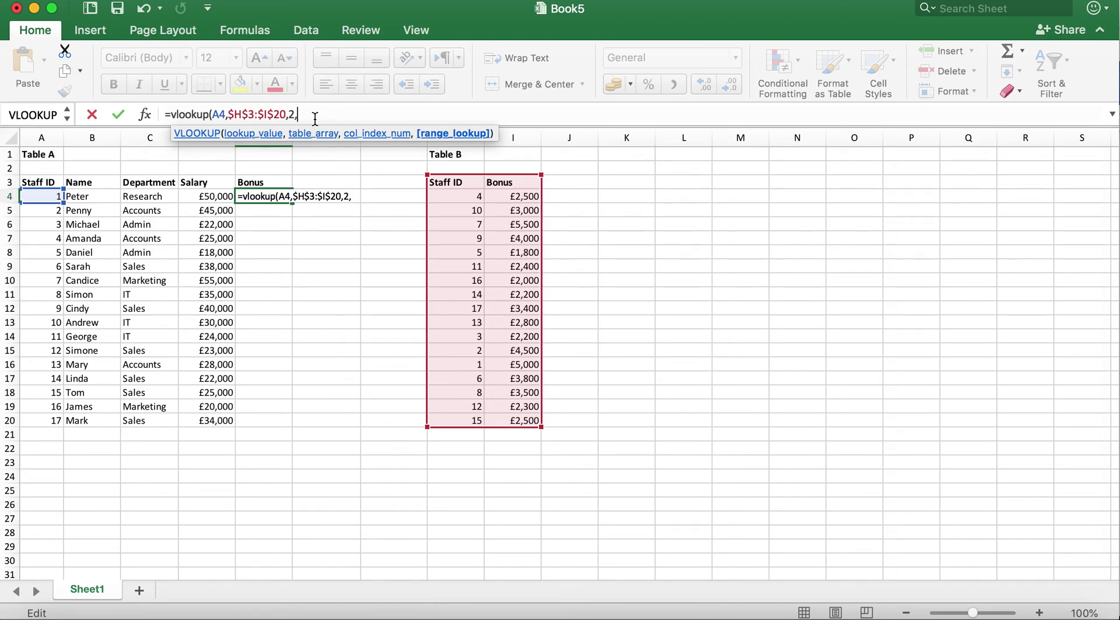
pyautogui.write('f')
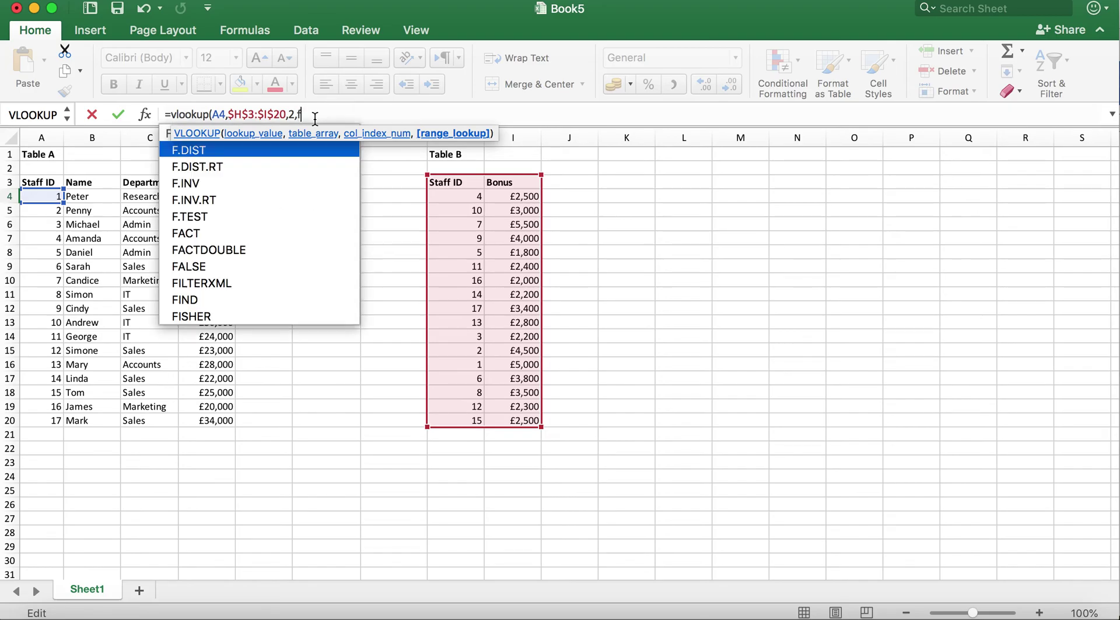
pyautogui.write('alse')
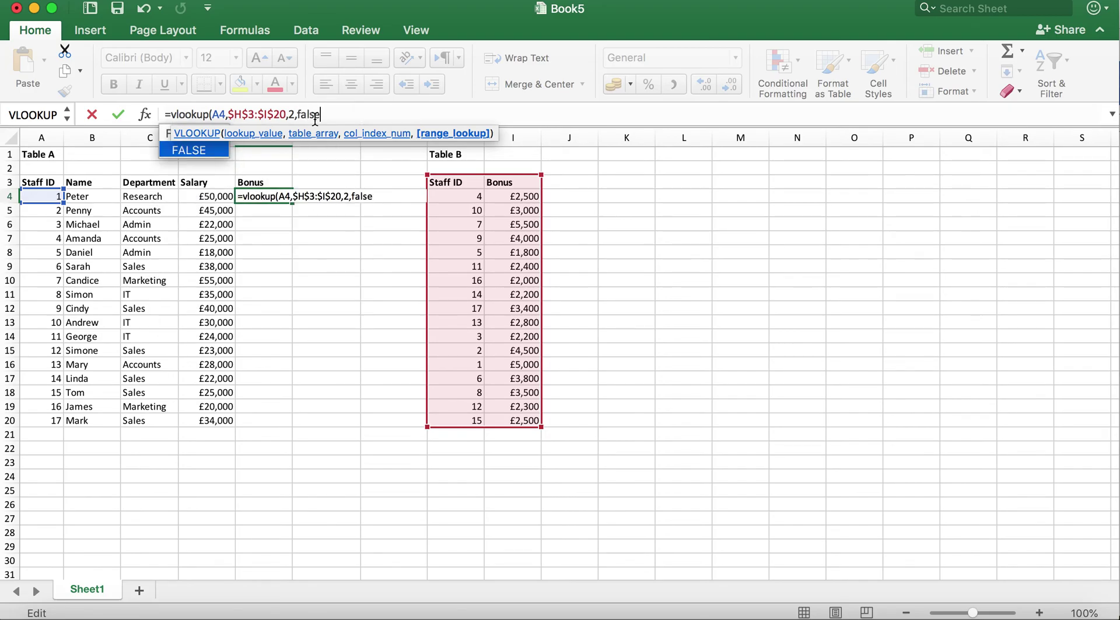
pyautogui.write(')')
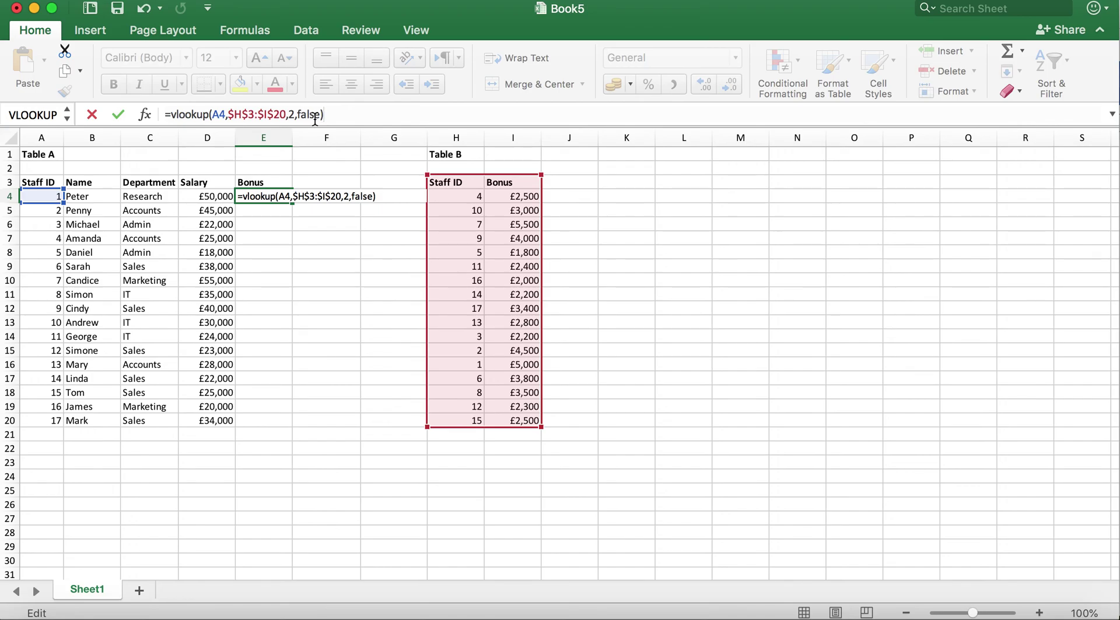
pyautogui.press('Return')
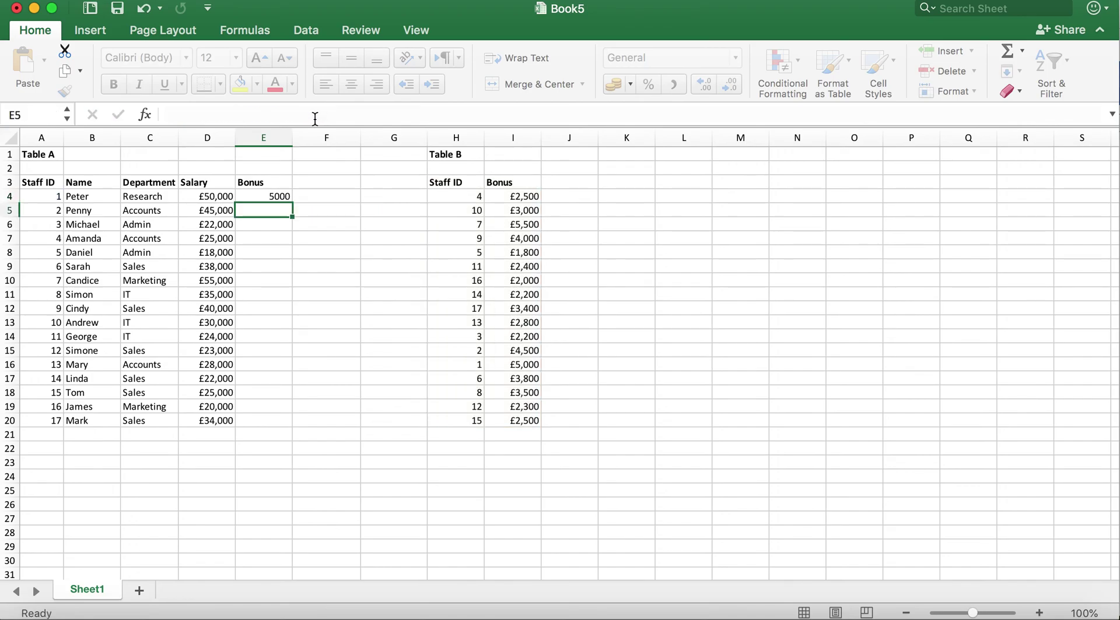
# - Highlight the Staff ID 1 records in both tables, A4:E4 and H16:I16, with yellow fill
pyautogui.click(254, 198)
pyautogui.moveTo(254, 199); pyautogui.dragTo(49, 197)
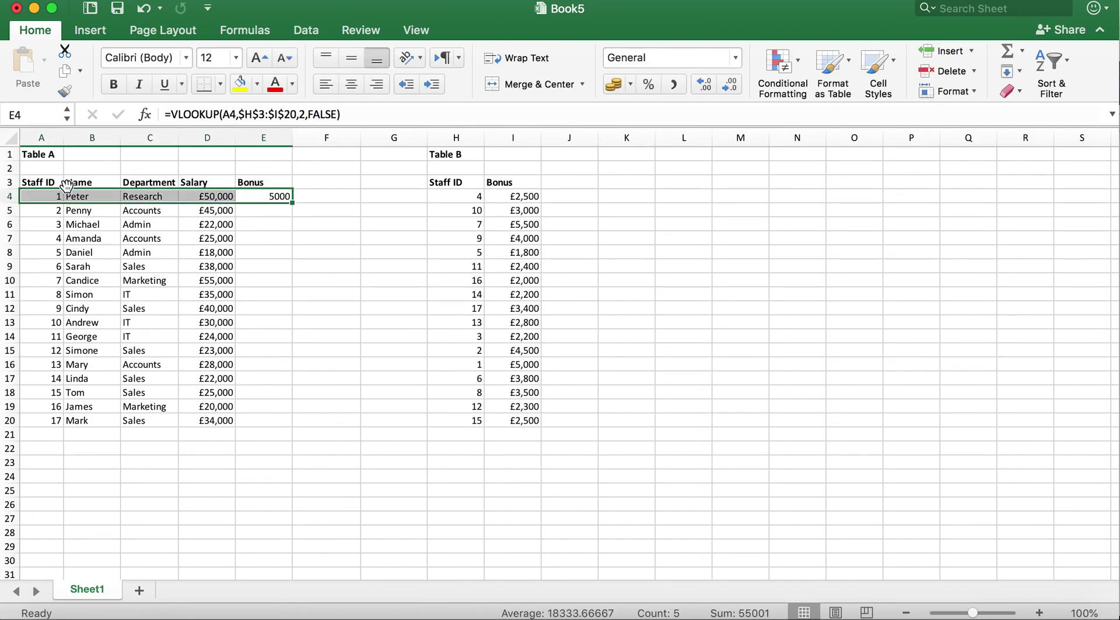
pyautogui.click(239, 82)
pyautogui.click(469, 365)
pyautogui.moveTo(496, 366); pyautogui.dragTo(501, 366)
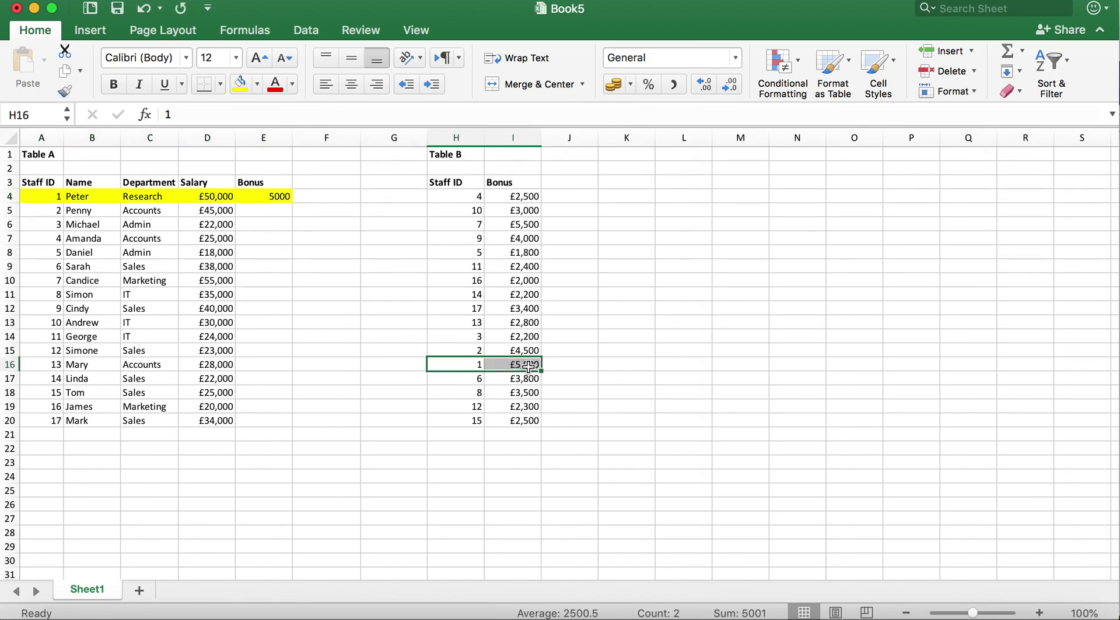
pyautogui.click(245, 88)
# - Fill the VLOOKUP formula from E4 down the Bonus column to E20
pyautogui.click(283, 197)
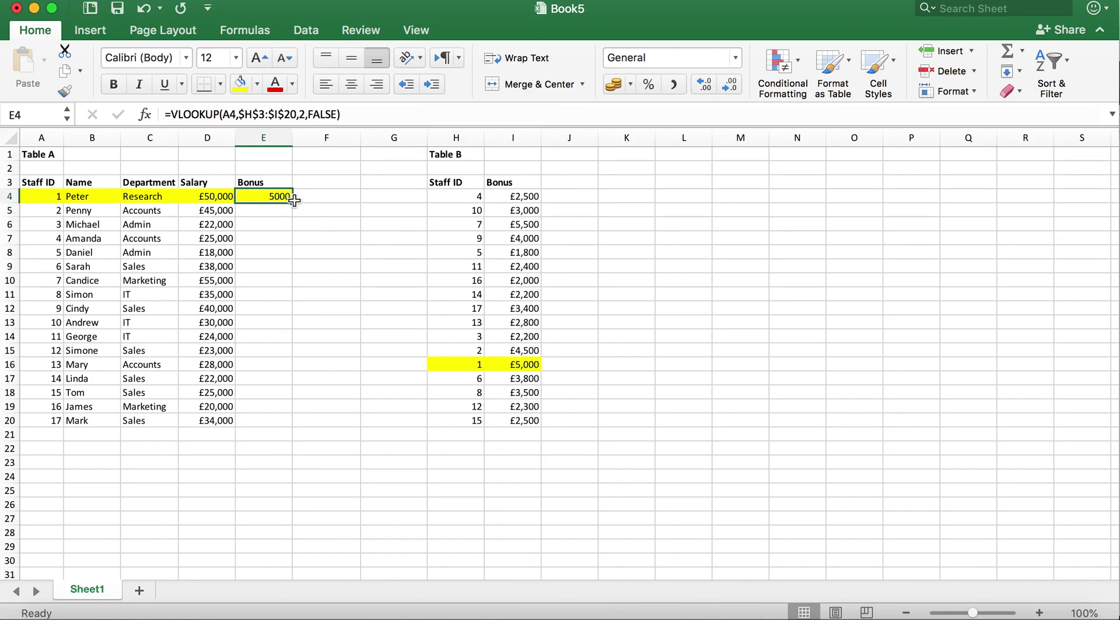
pyautogui.moveTo(293, 200); pyautogui.dragTo(295, 425)
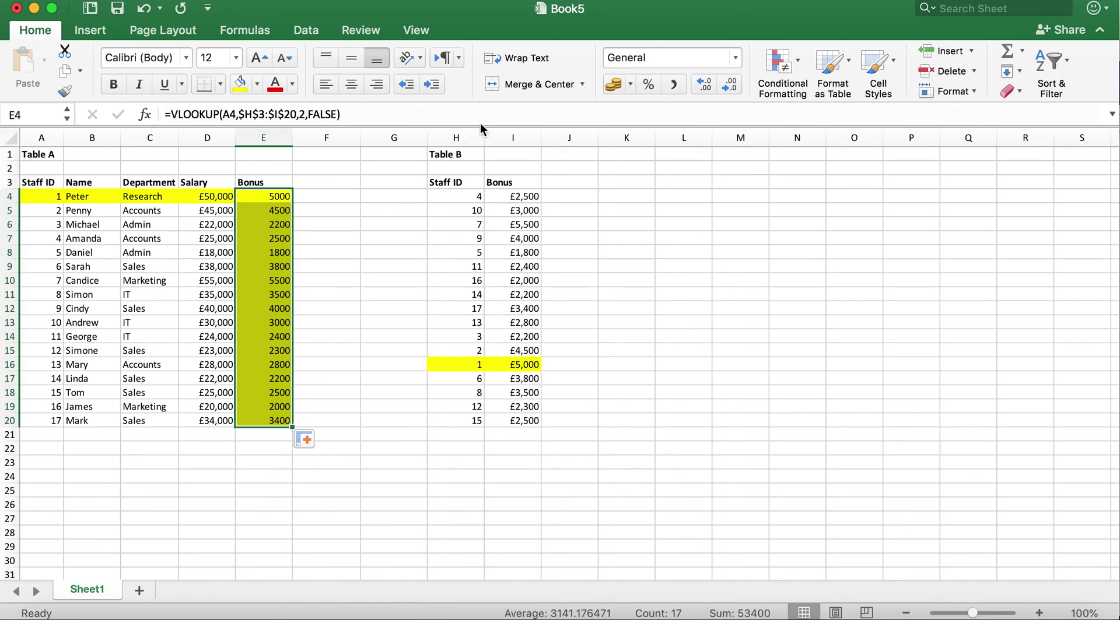
pyautogui.click(679, 240)
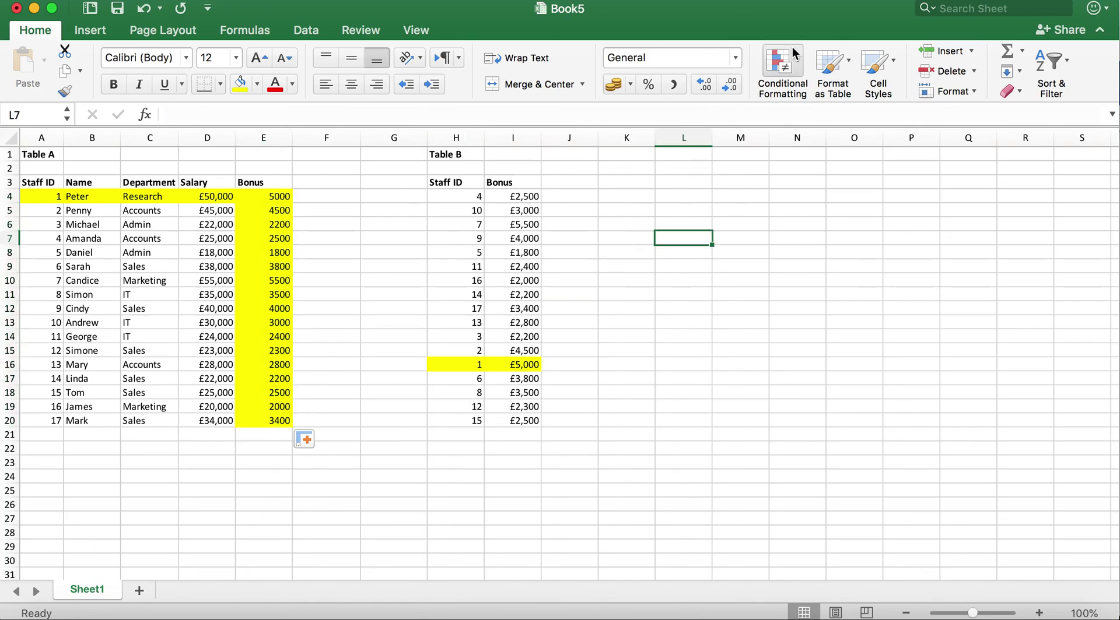